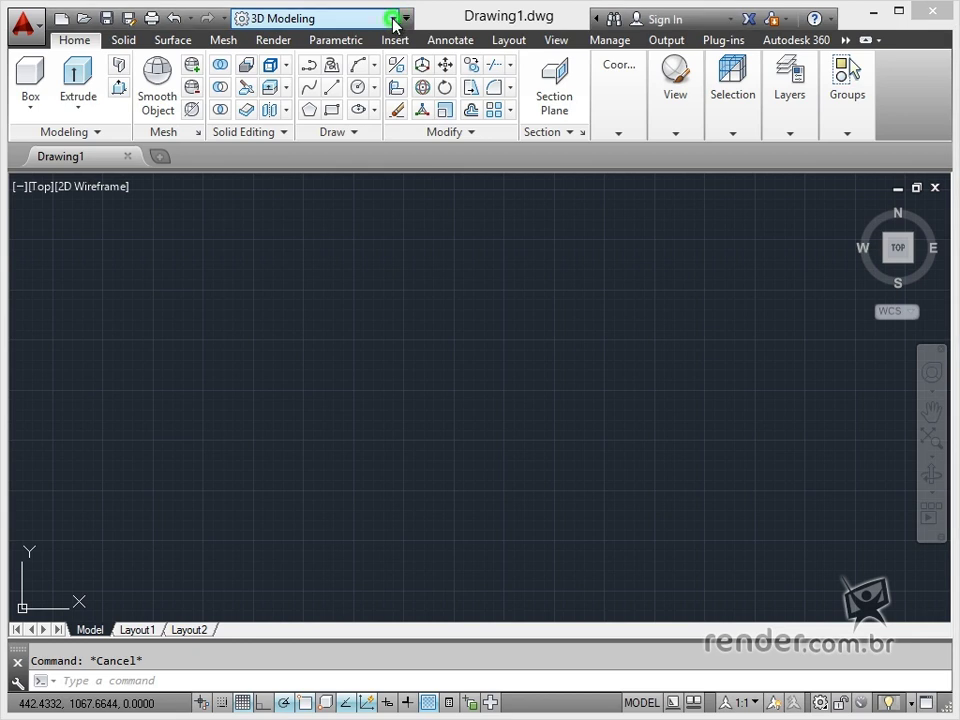
Step: Switch to the Drafting & Annotation workspace and close its Design Feed palette
left_click(394, 20)
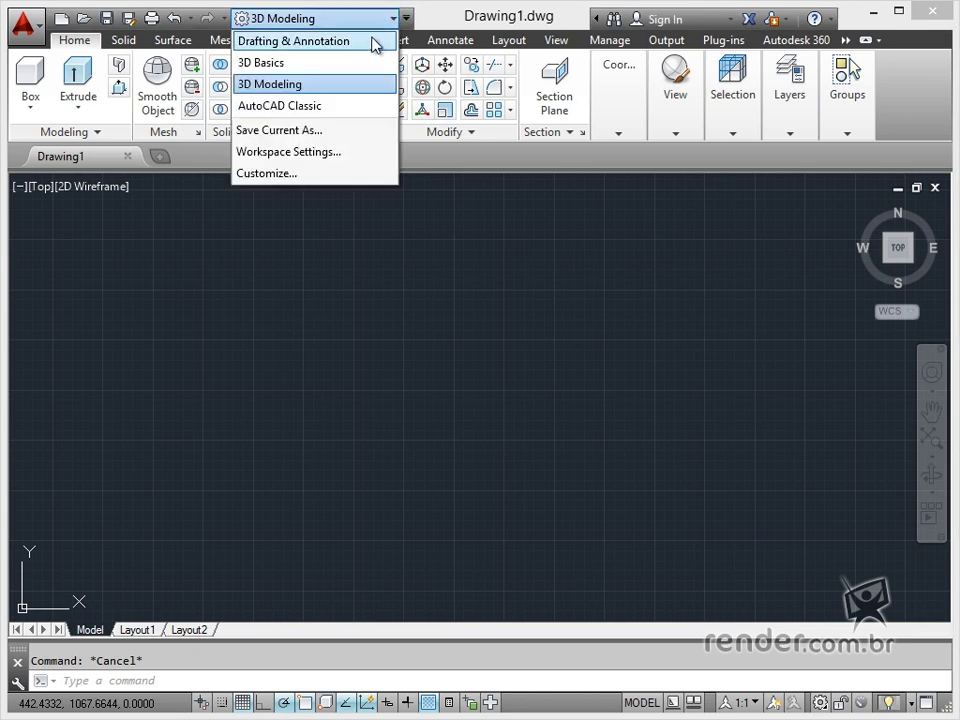
left_click(363, 42)
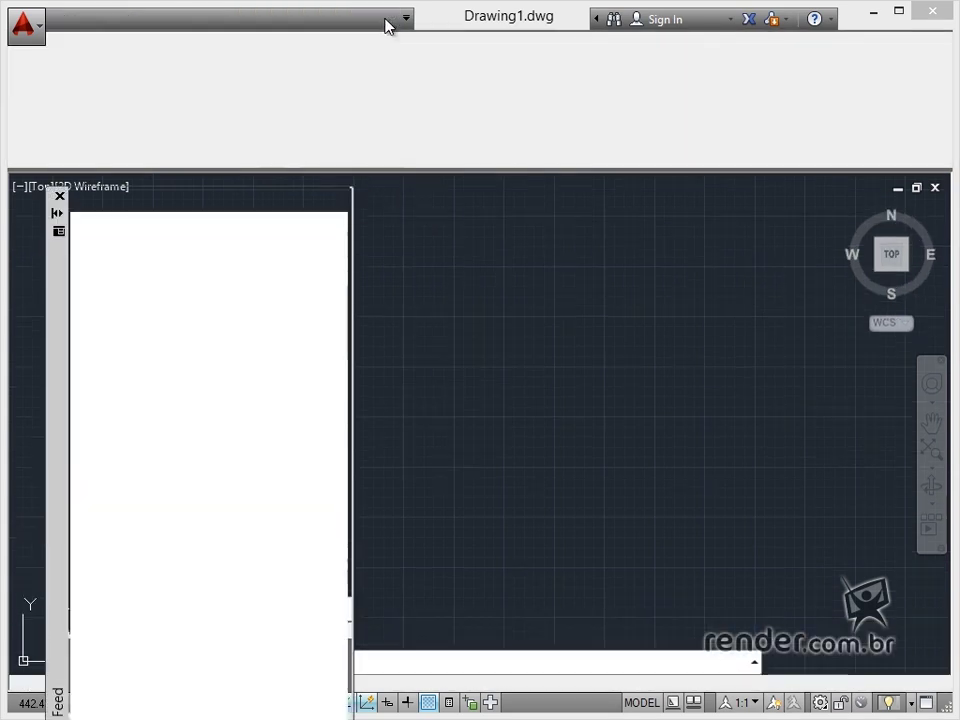
left_click_drag(55, 290, 82, 112)
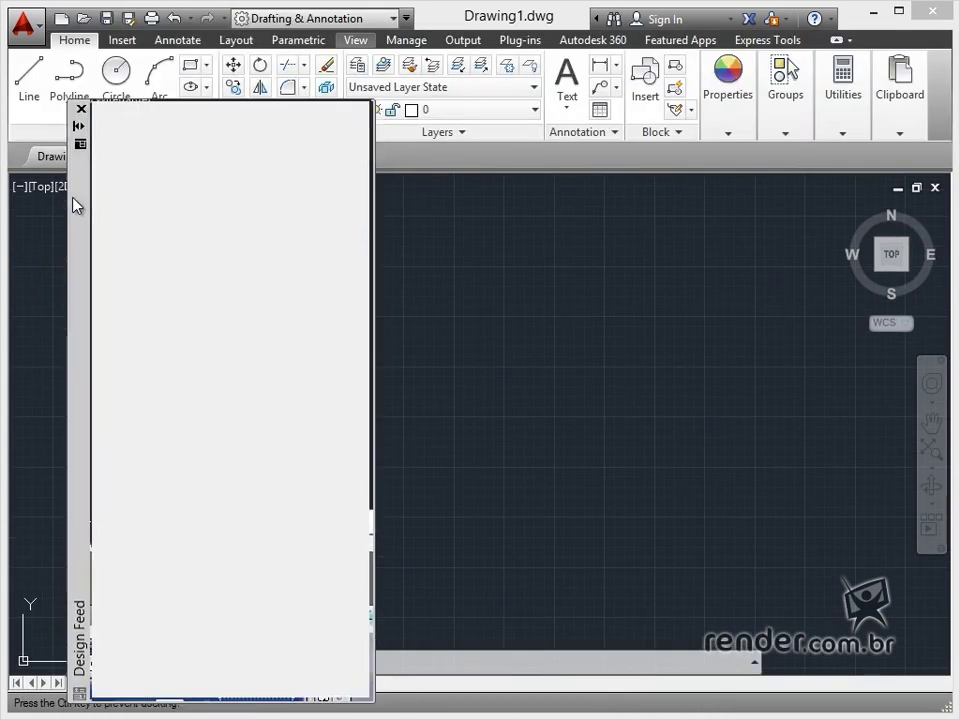
left_click(80, 108)
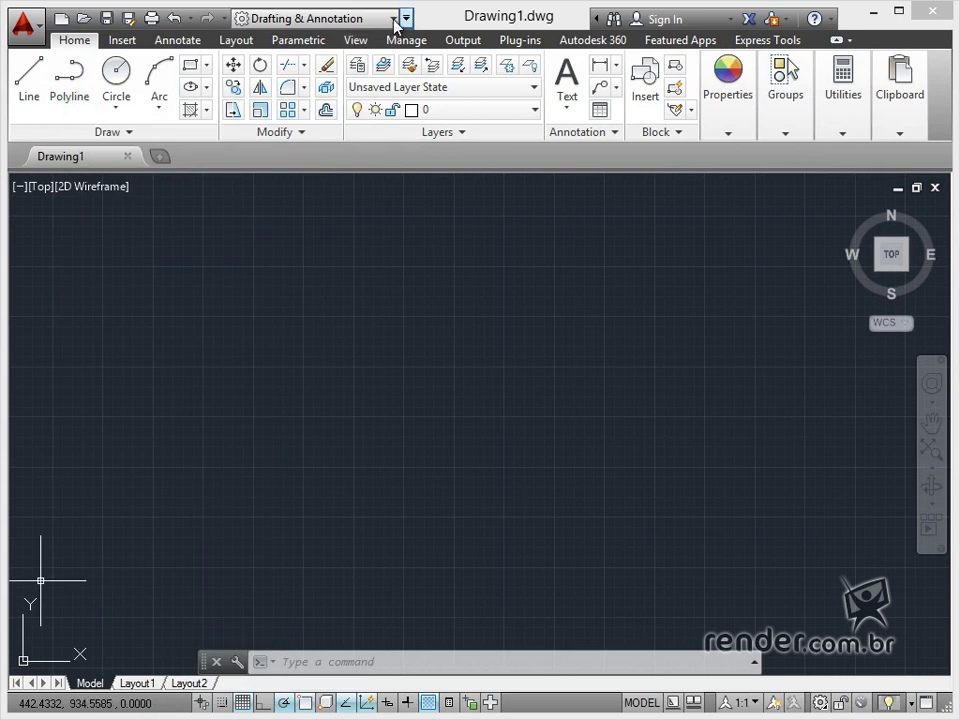
Step: Switch to 3D Basics, then AutoCAD Classic, then back to the 3D Modeling workspace
left_click(393, 18)
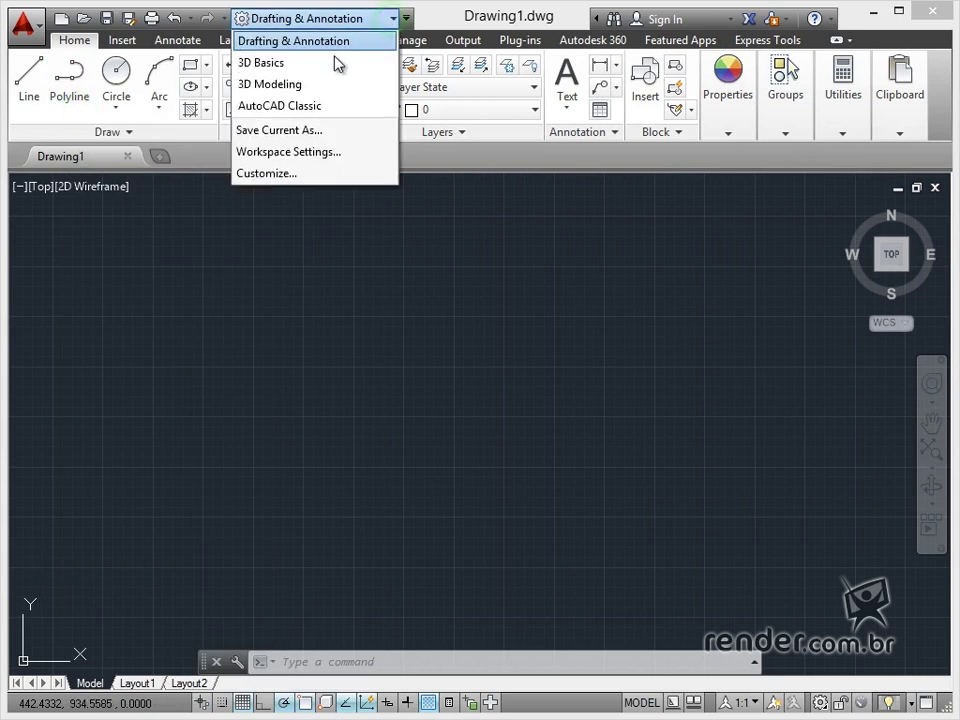
left_click(276, 68)
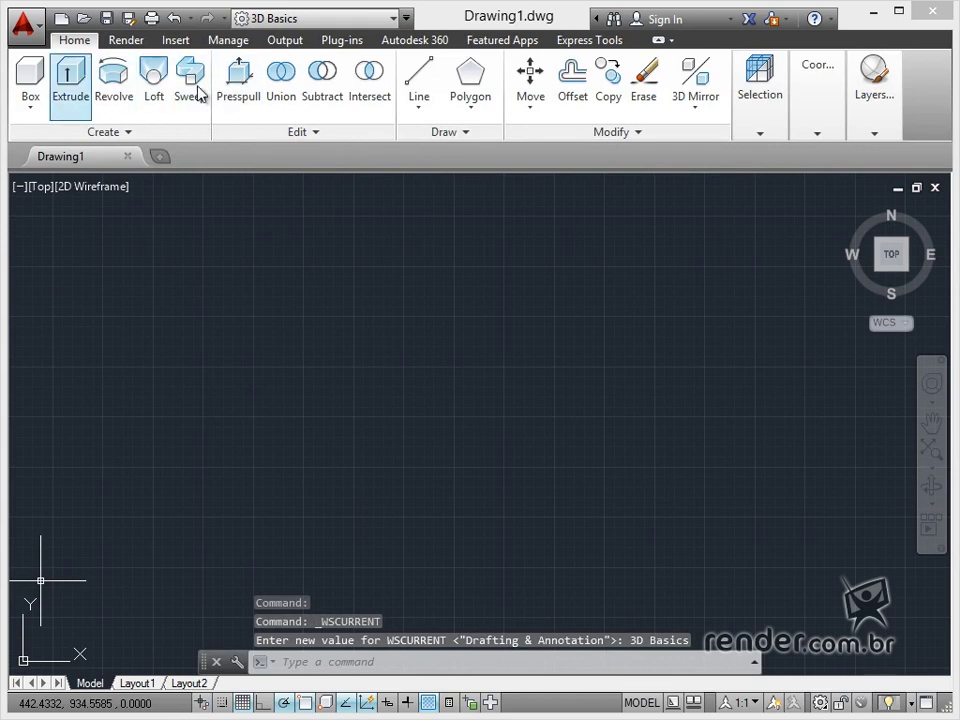
left_click(392, 19)
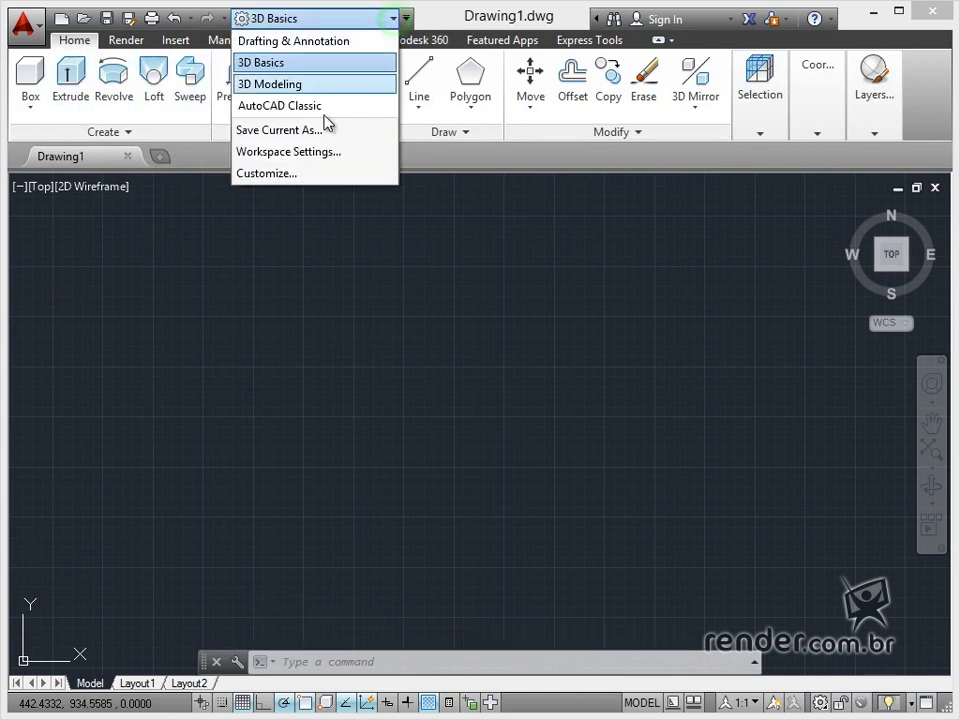
left_click(280, 108)
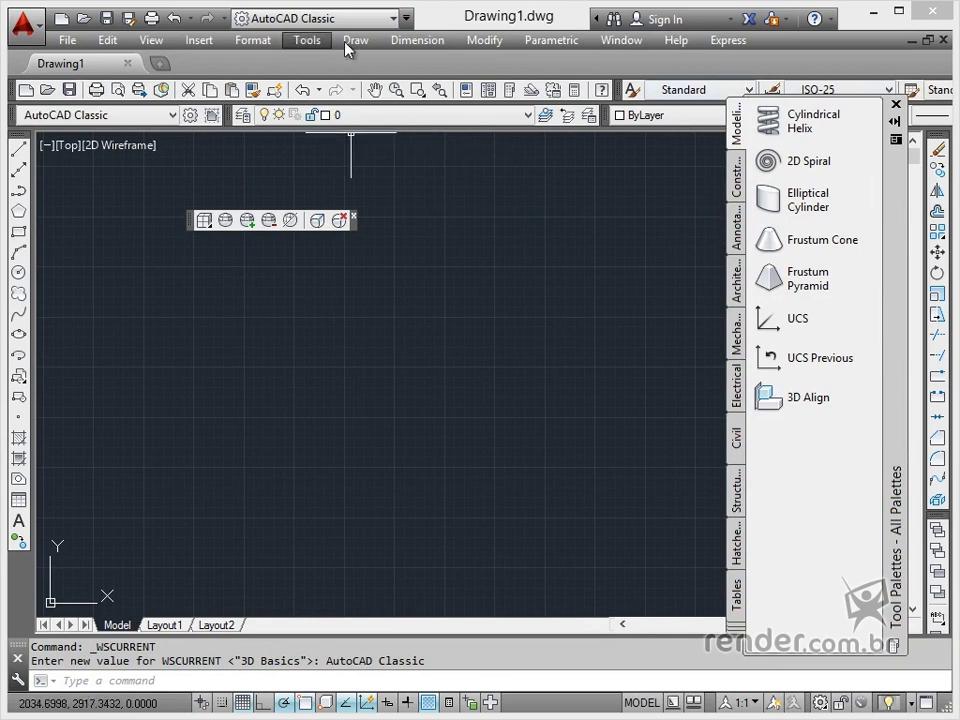
left_click(391, 20)
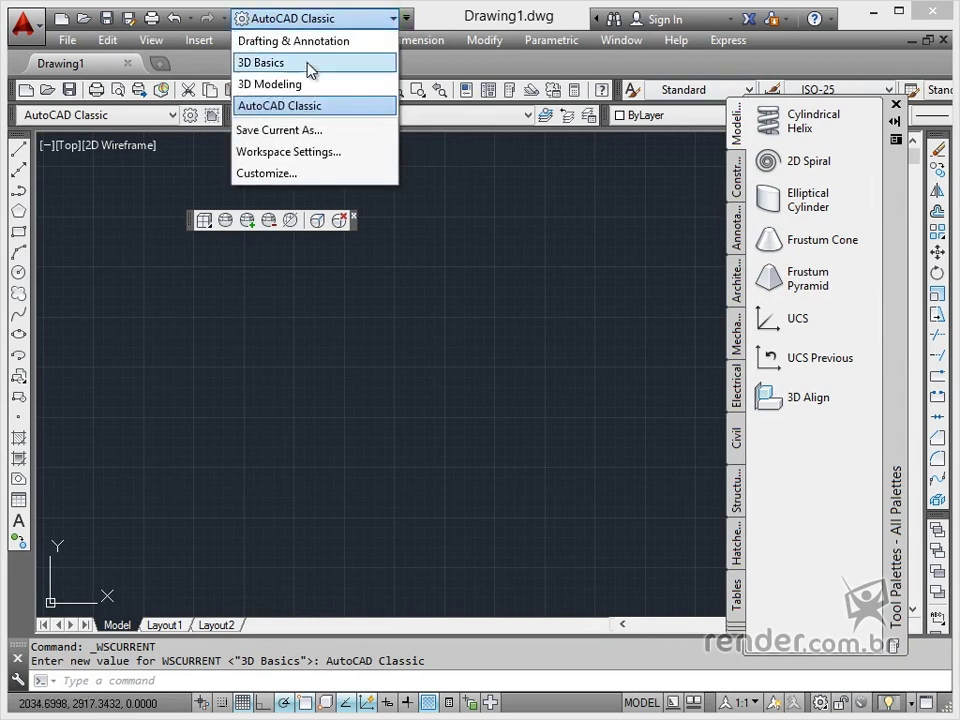
left_click(303, 88)
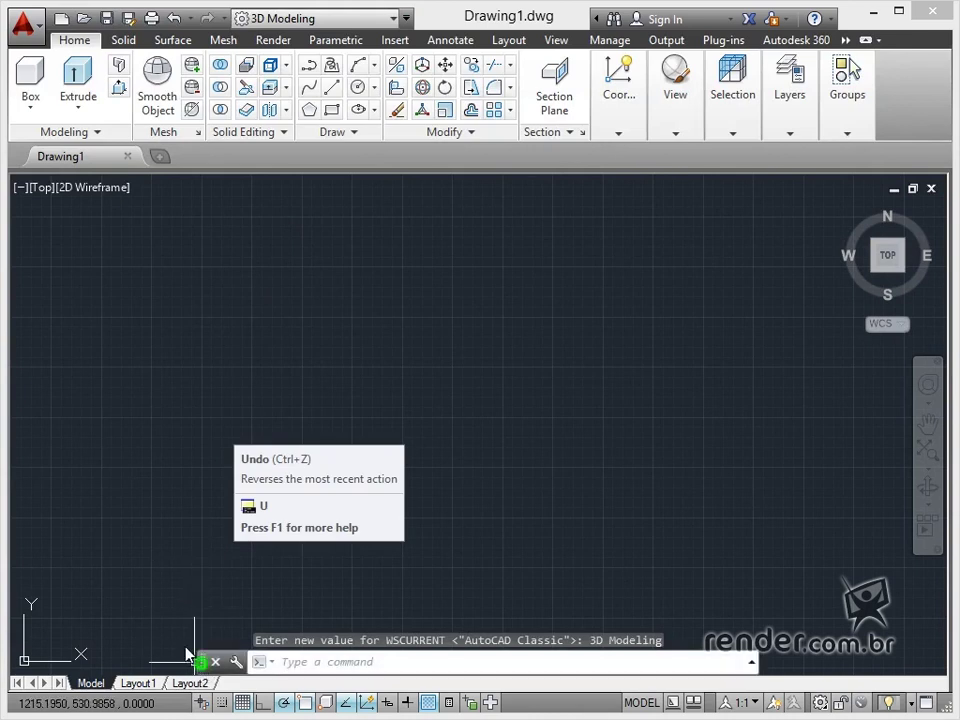
Step: Dock the floating command line along the bottom edge of the drawing area
mouse_move(190, 662)
left_mouse_down()
mouse_move(4, 661)
mouse_move(5, 688)
left_mouse_up()
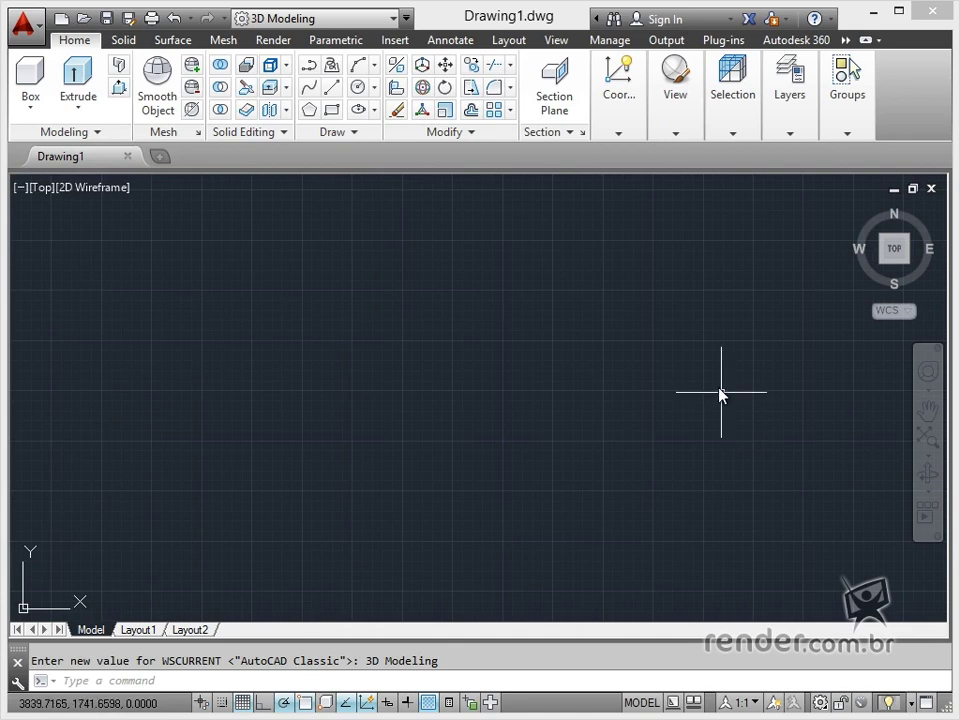
left_click(831, 19)
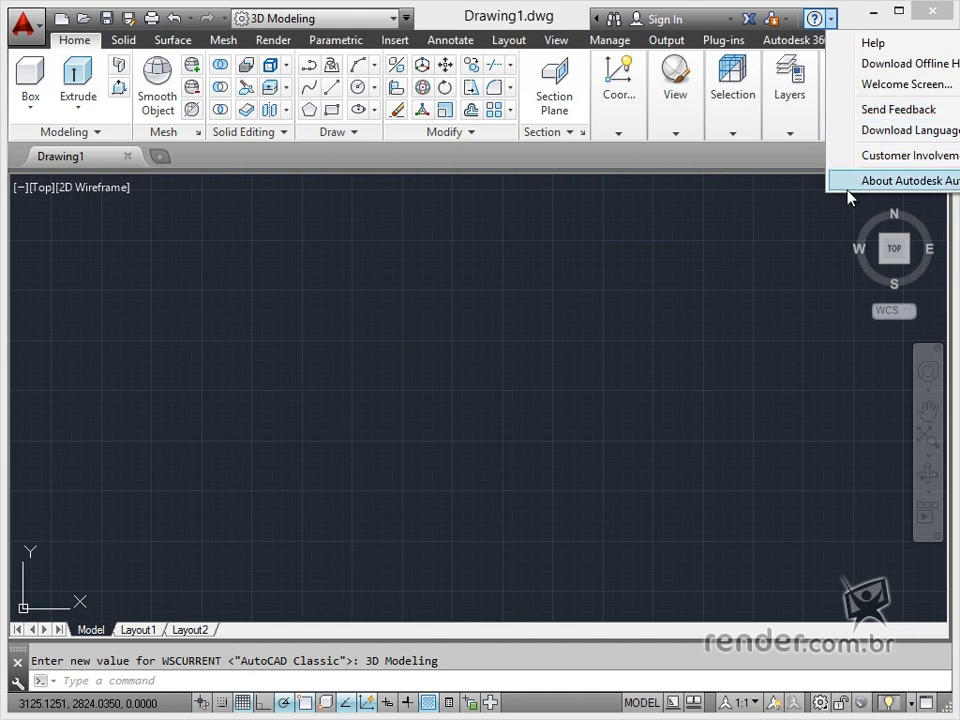
left_click(780, 232)
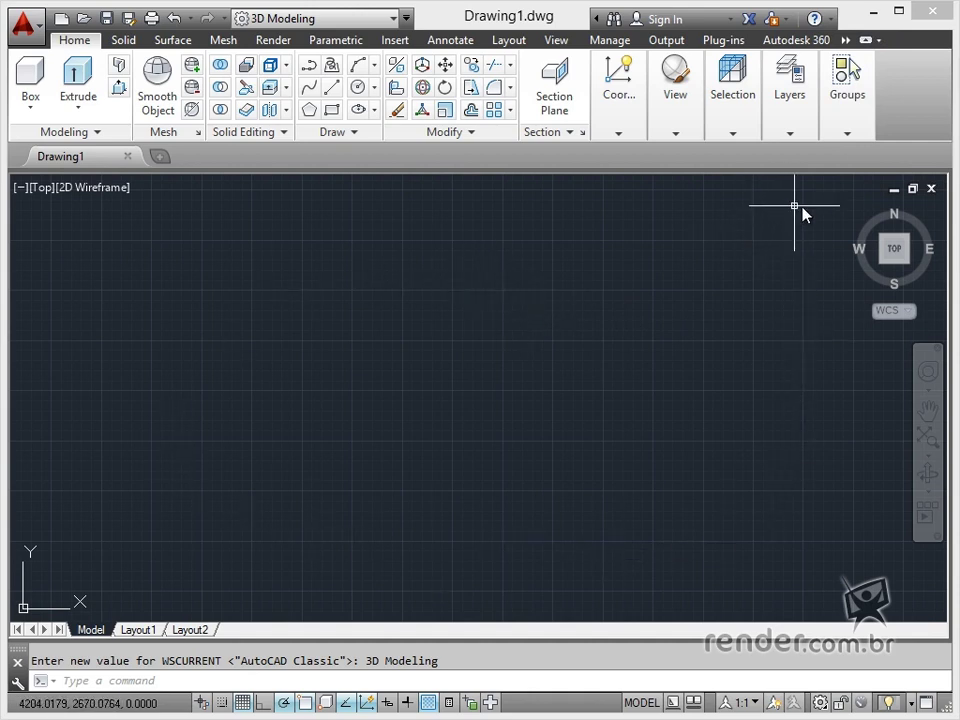
mouse_move(893, 250)
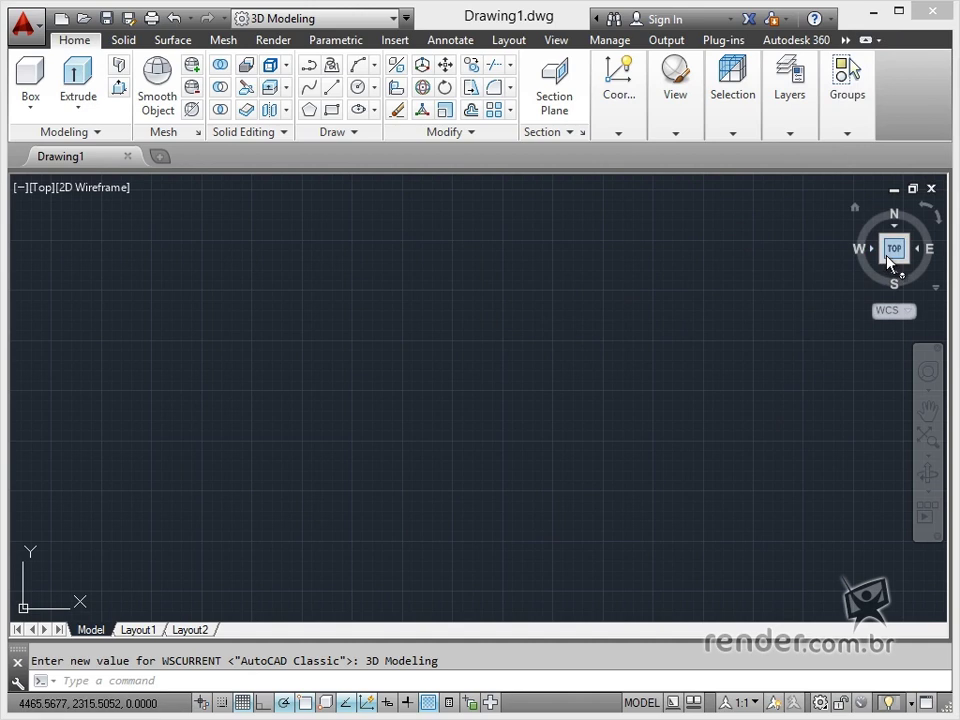
Step: Go to the SW Isometric home view, pan the origin lower left, and enter L at the prompt
left_click(854, 208)
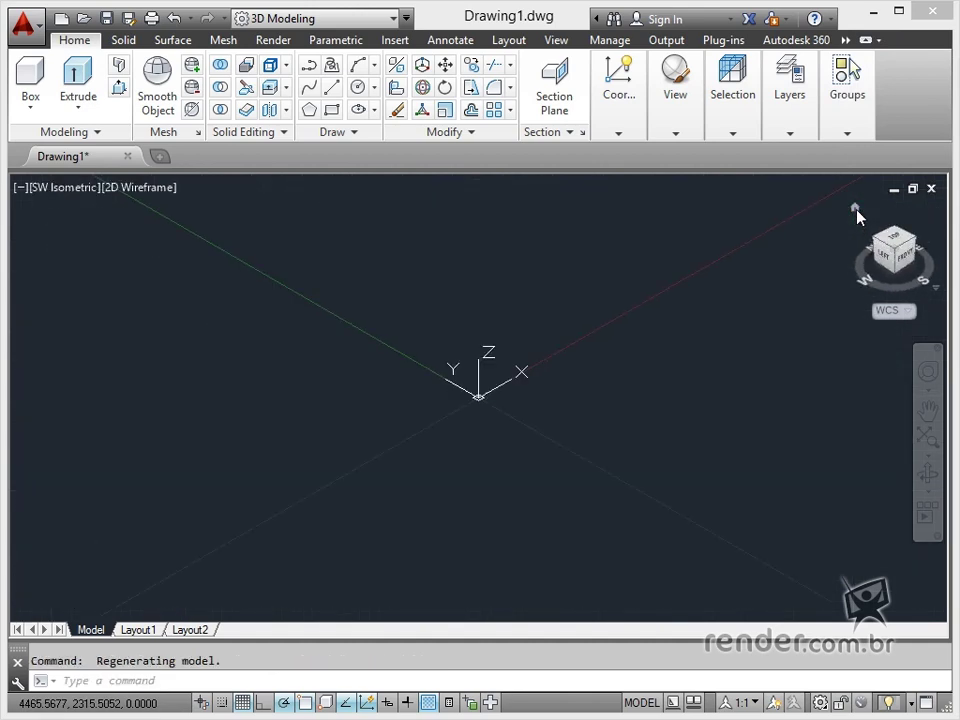
mouse_move(690, 274)
middle_mouse_down()
mouse_move(540, 381)
mouse_move(565, 376)
middle_mouse_up()
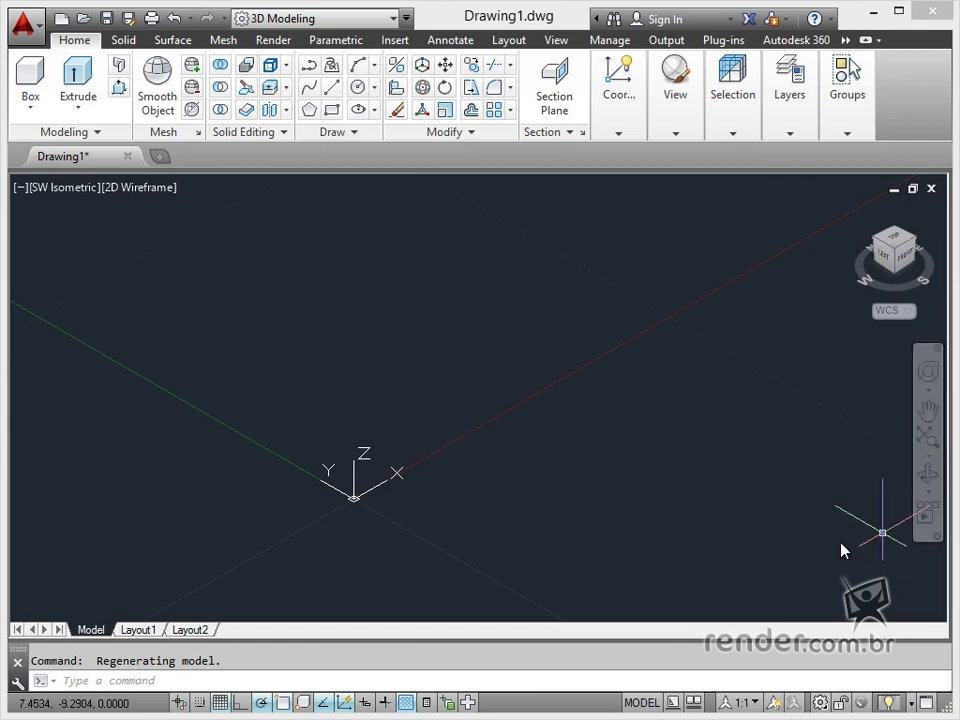
left_click(77, 681)
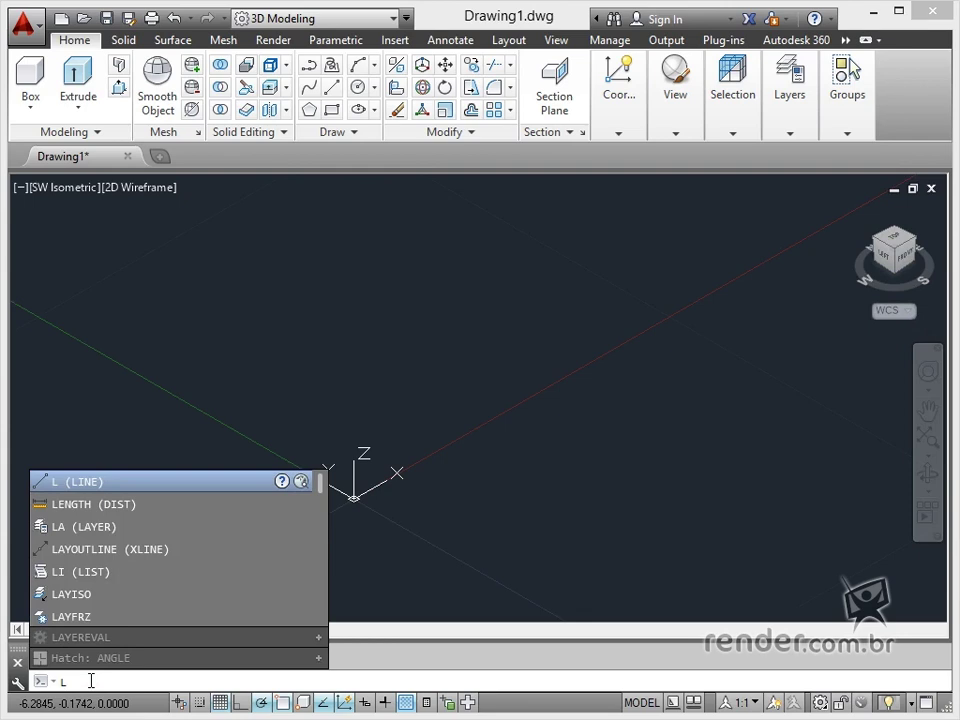
Step: Cancel the typed L so the command prompt is blank again
key("Escape")
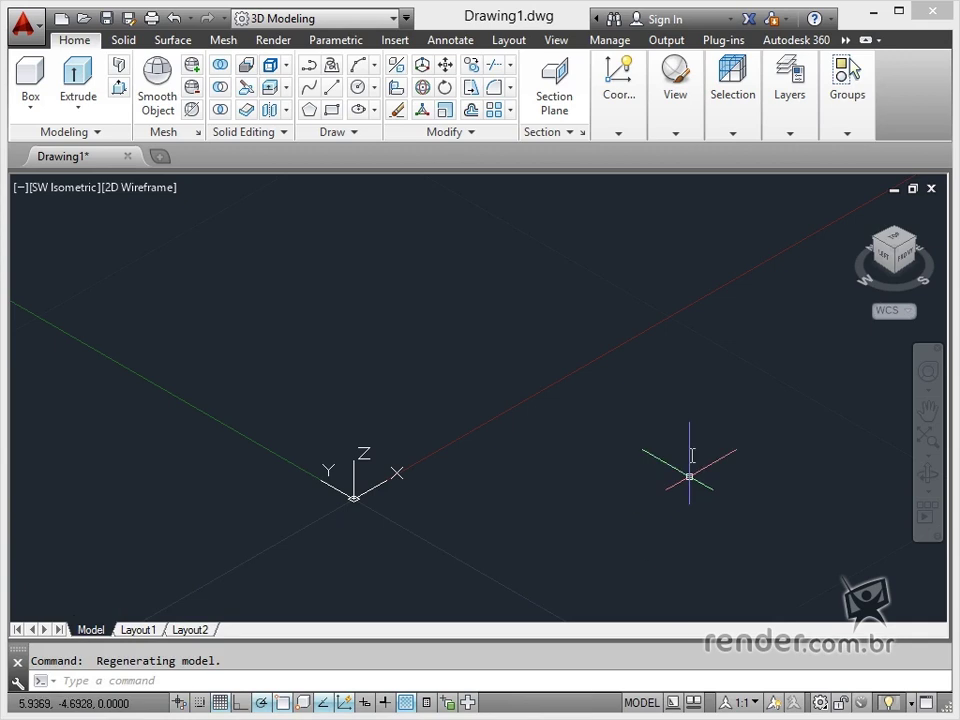
Step: Expand the view settings panel, then cycle the ribbon through panel buttons, panel titles and tab names back to full
left_click(687, 101)
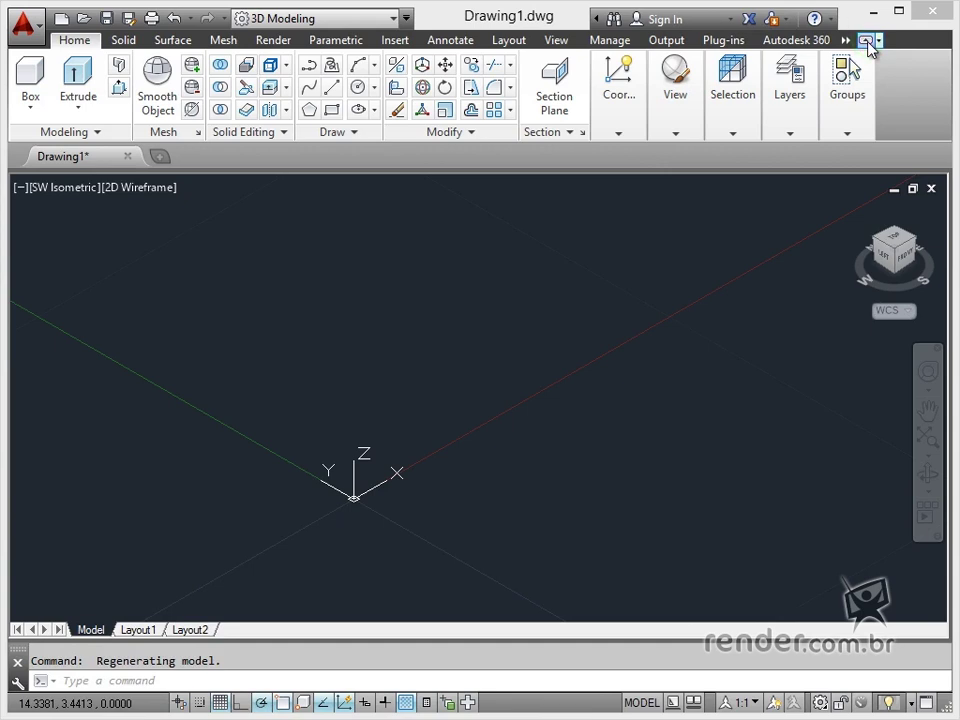
left_click(866, 41)
left_click(866, 41)
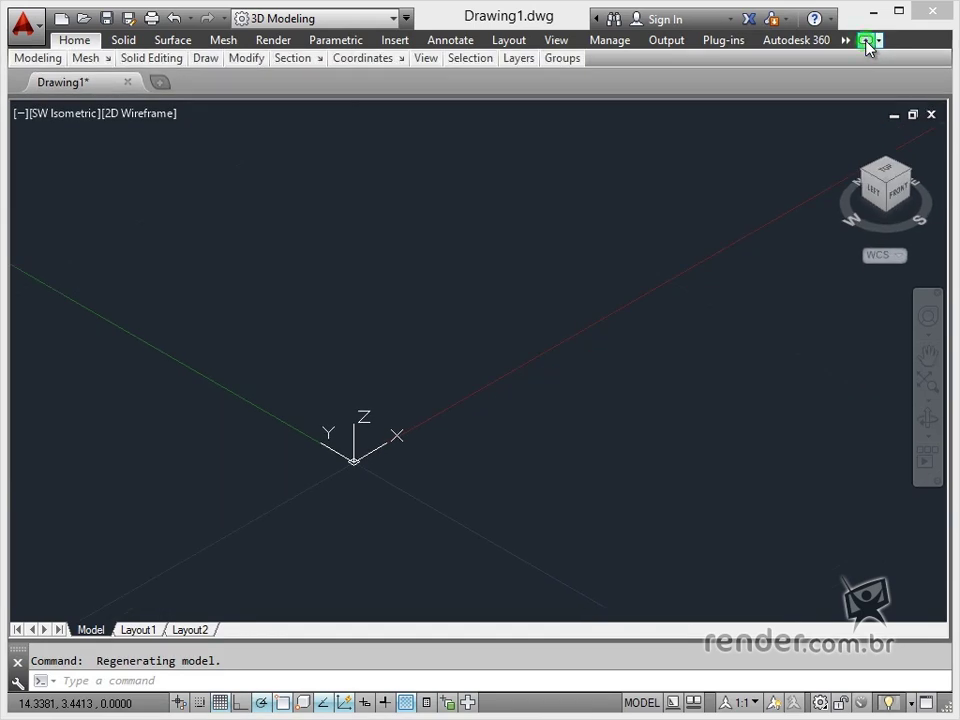
left_click(866, 41)
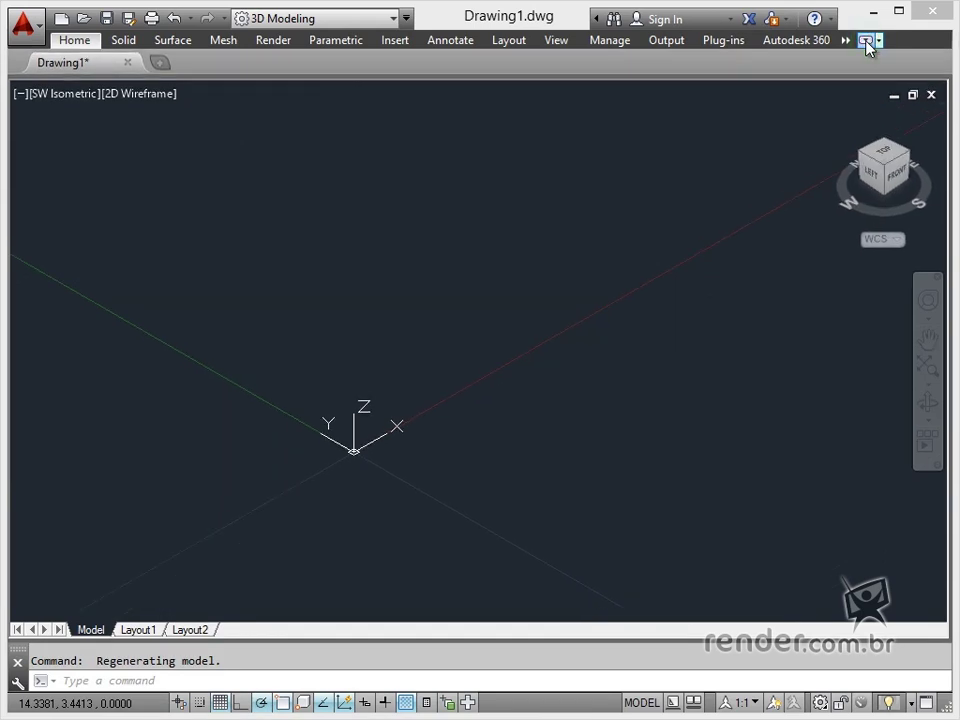
left_click(866, 41)
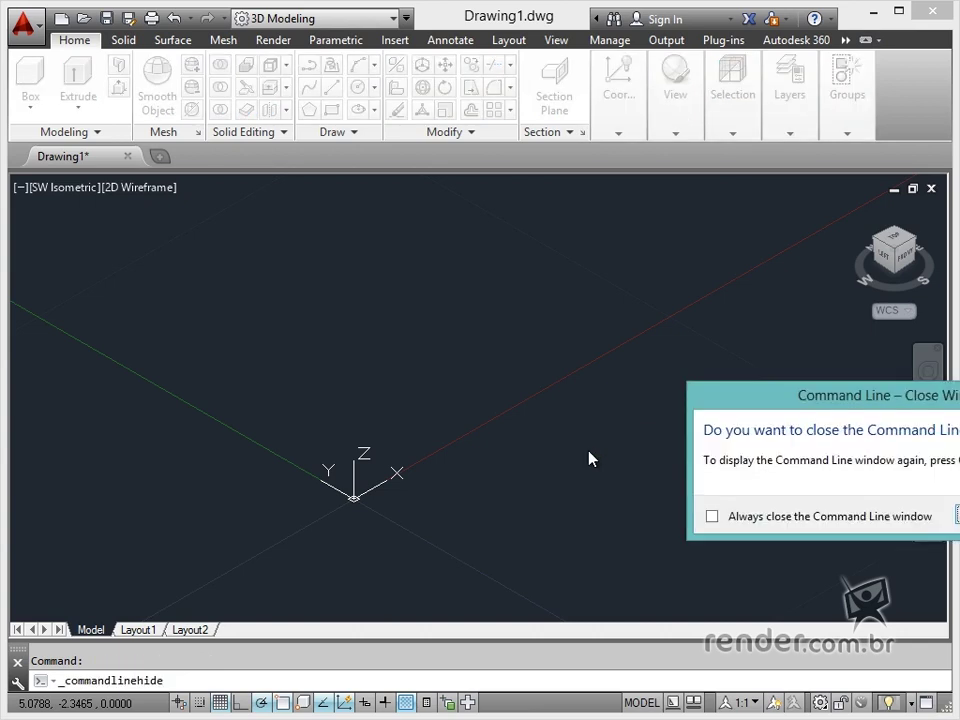
Step: Answer Não in the close-confirmation dialog to keep the Command Line window open
left_click_drag(731, 393, 325, 281)
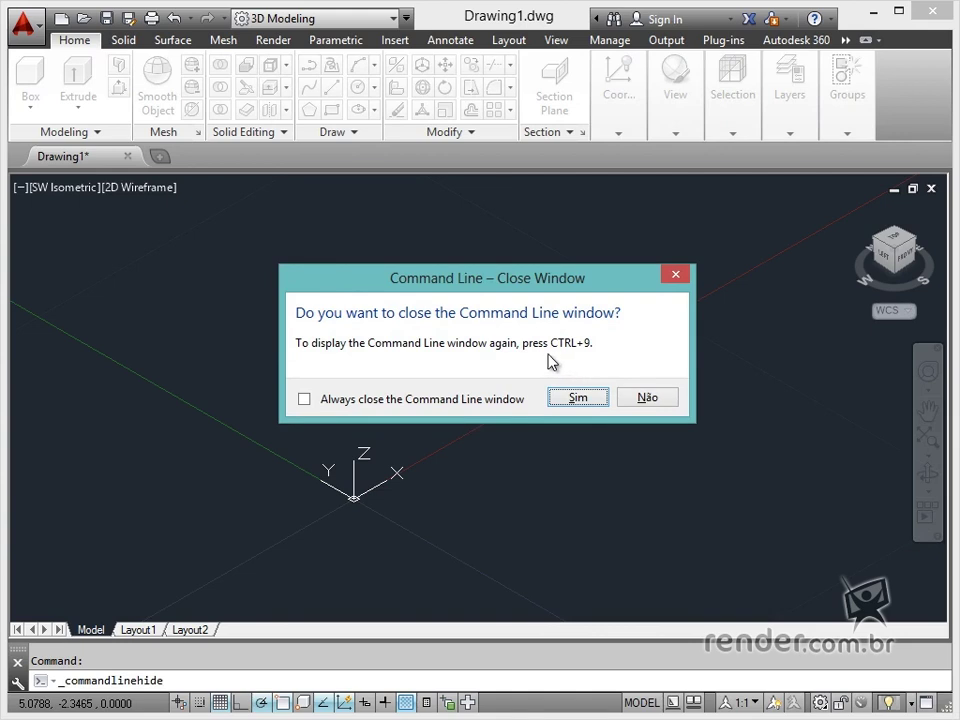
left_click(639, 398)
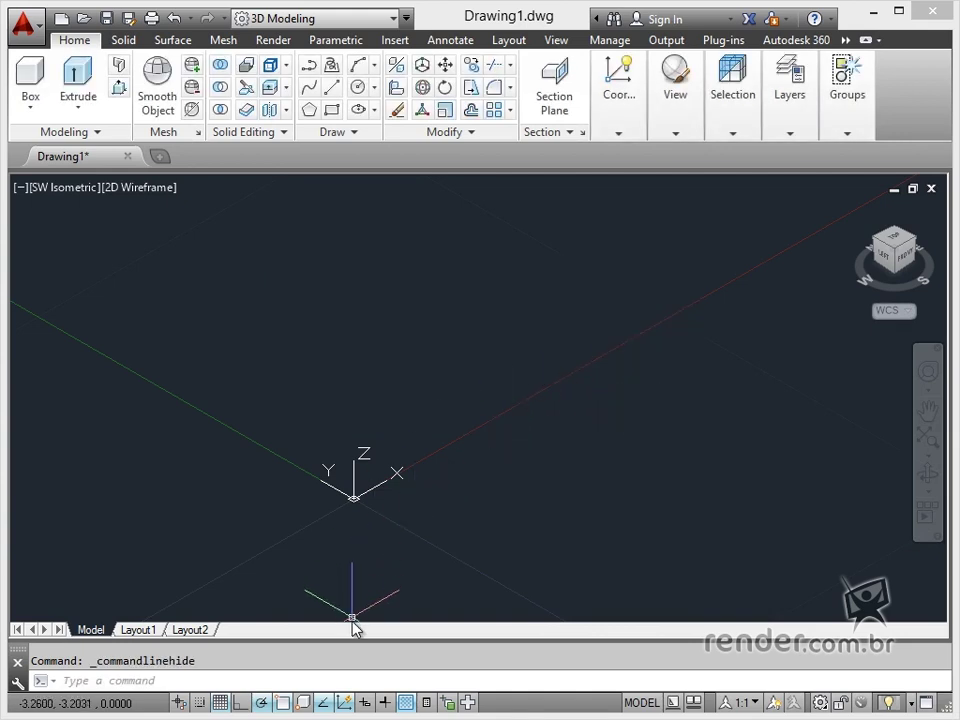
left_click(362, 703)
left_click(362, 703)
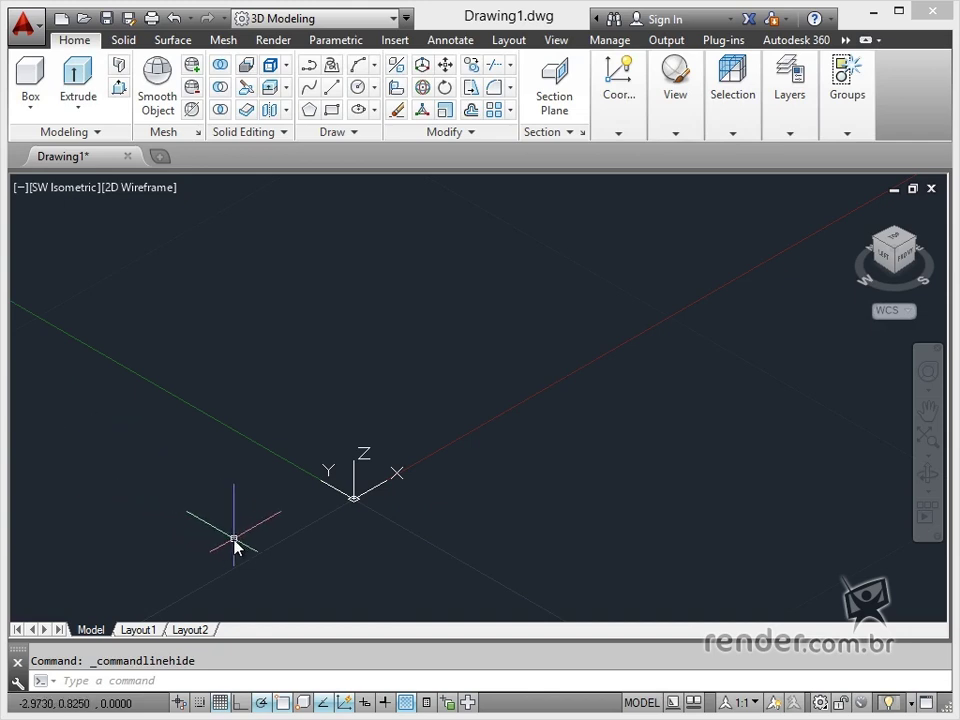
middle_click_drag(234, 542, 268, 536)
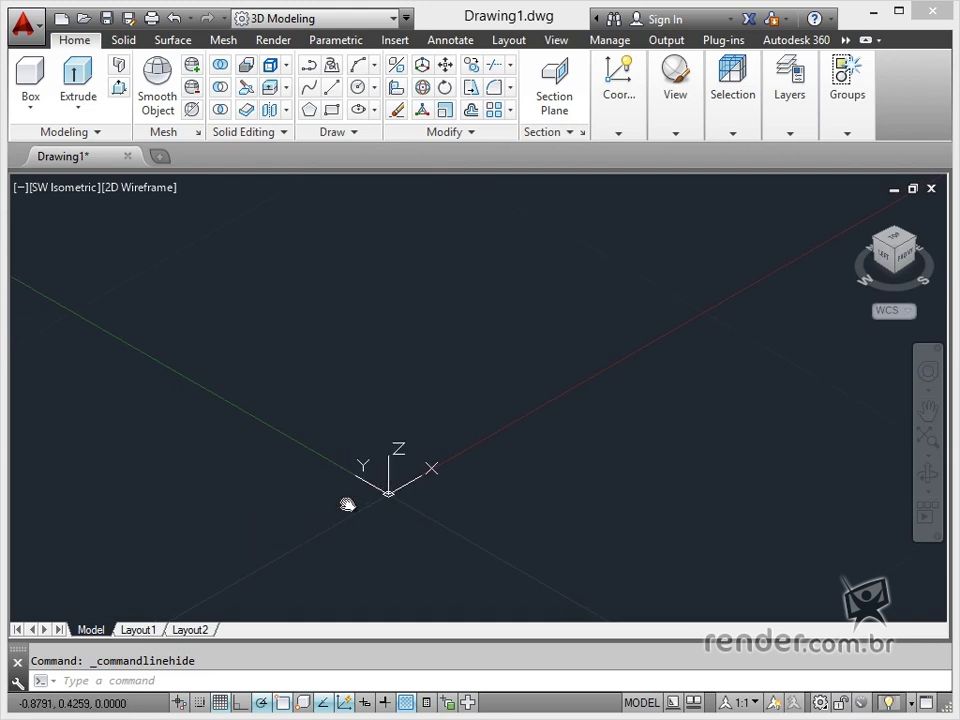
middle_click_drag(347, 506, 344, 524)
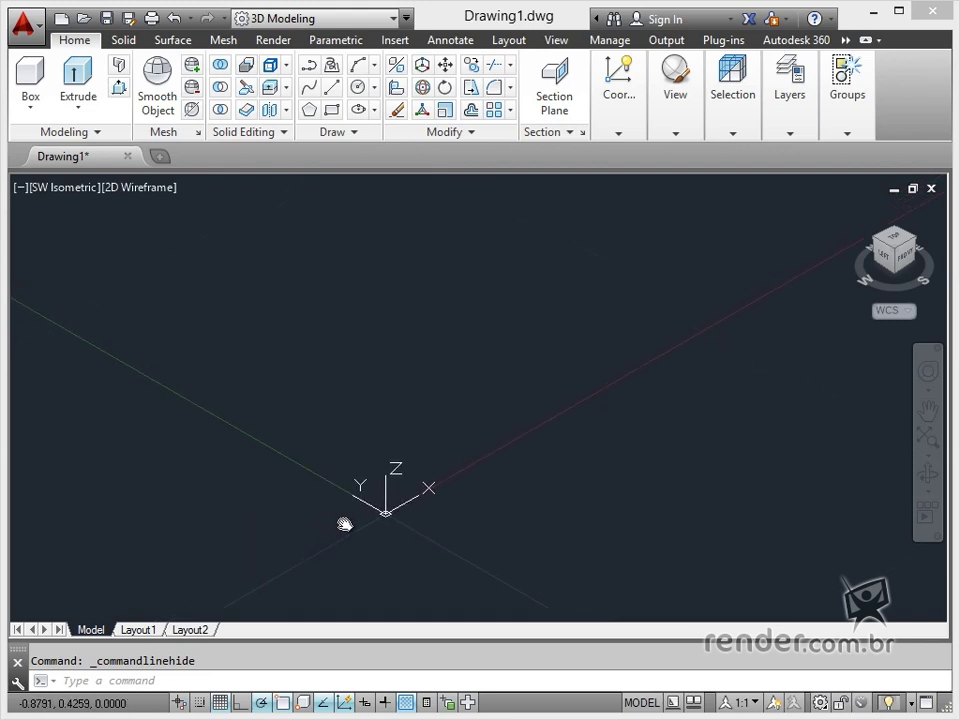